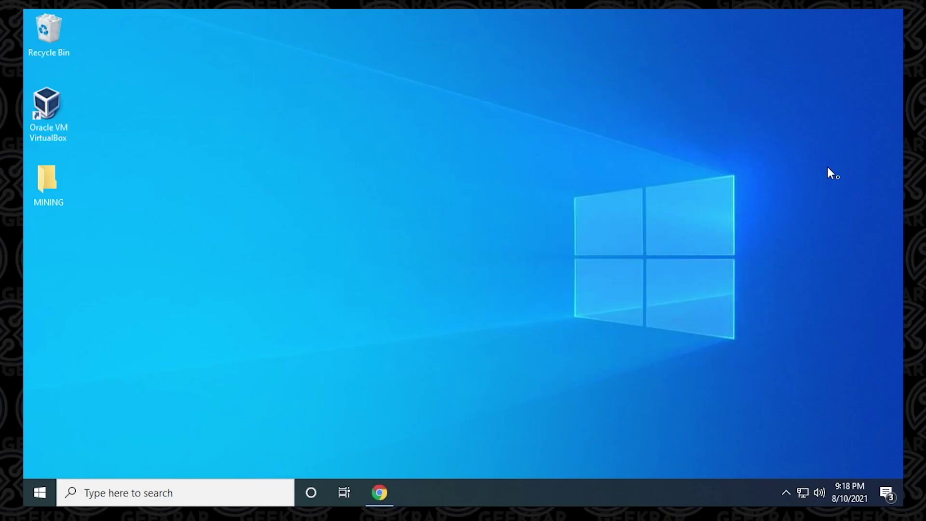
Search Google for nbminer in Chrome and open the NebuTech/NBMiner GitHub repository.
click(368, 489)
text(nbminer)
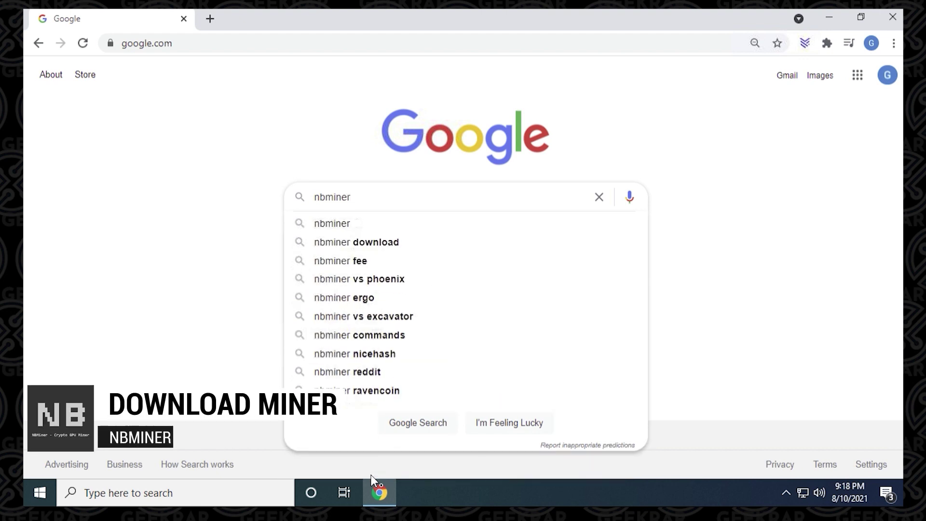
key(Return)
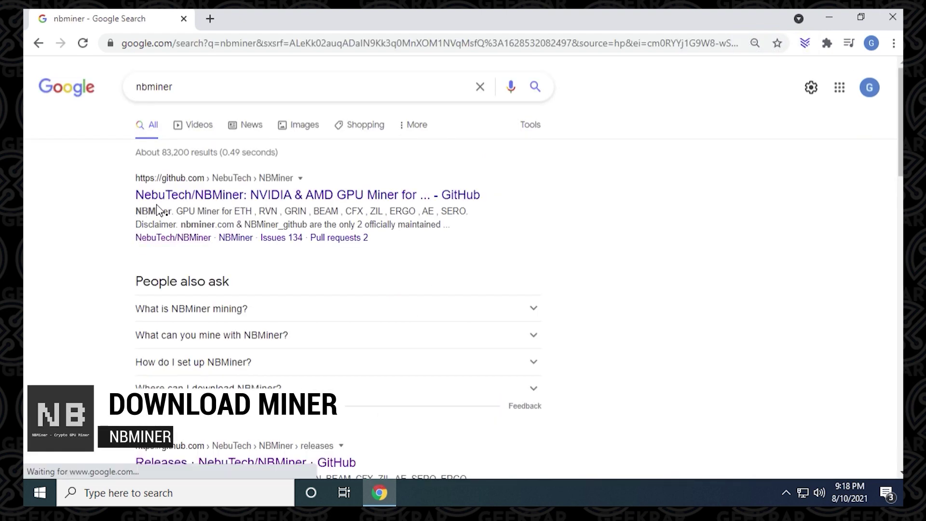
click(168, 196)
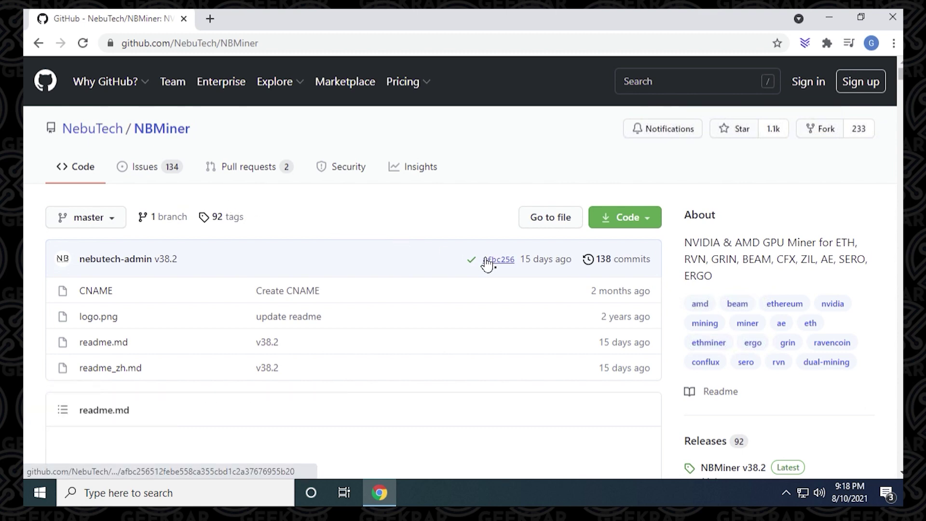
Download NBMiner_38.2_Win.zip from the v38.2 release assets.
scroll(603, 246, down, 5)
click(725, 230)
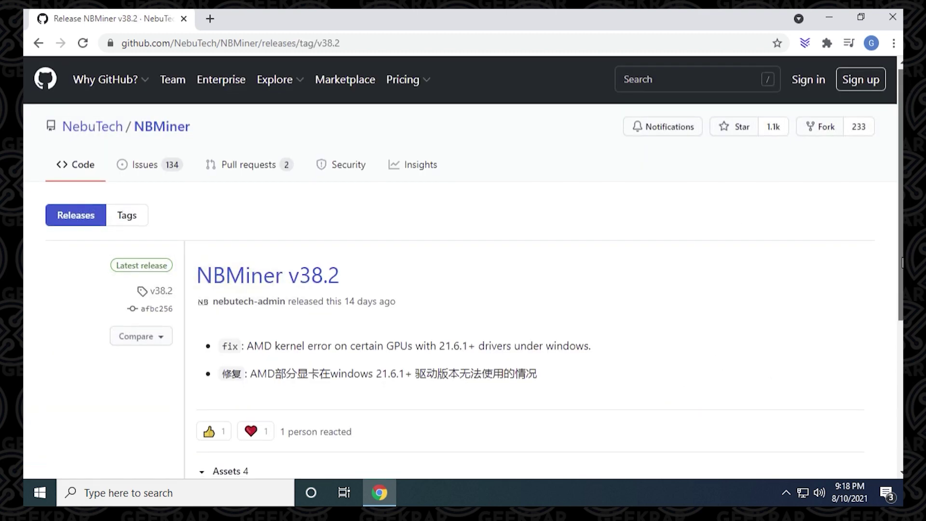
scroll(572, 357, down, 3)
click(295, 348)
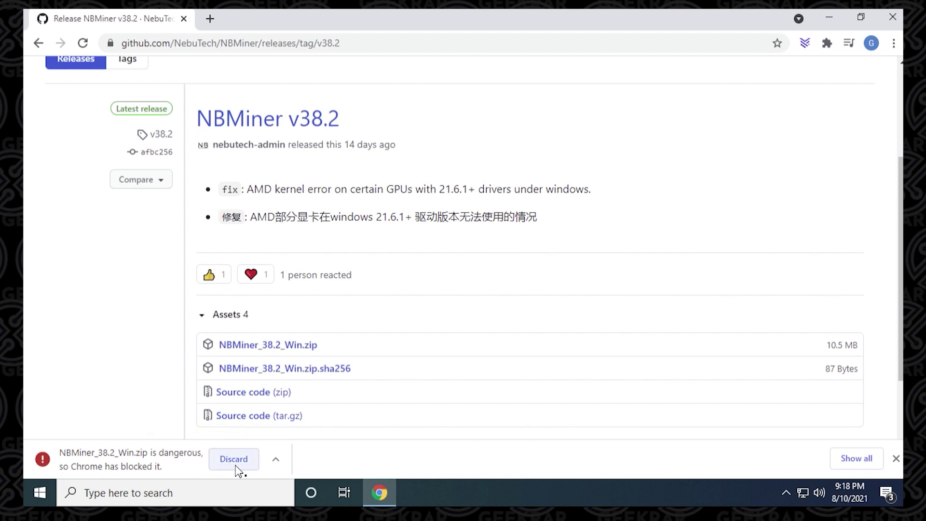
Keep the blocked NBMiner_38.2_Win.zip despite the danger warning, then close Chrome.
click(275, 460)
click(276, 460)
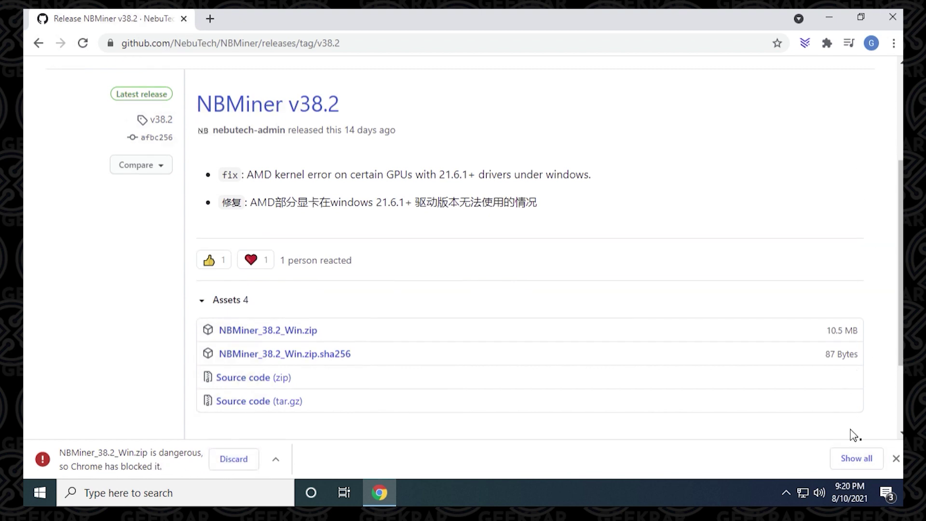
click(855, 458)
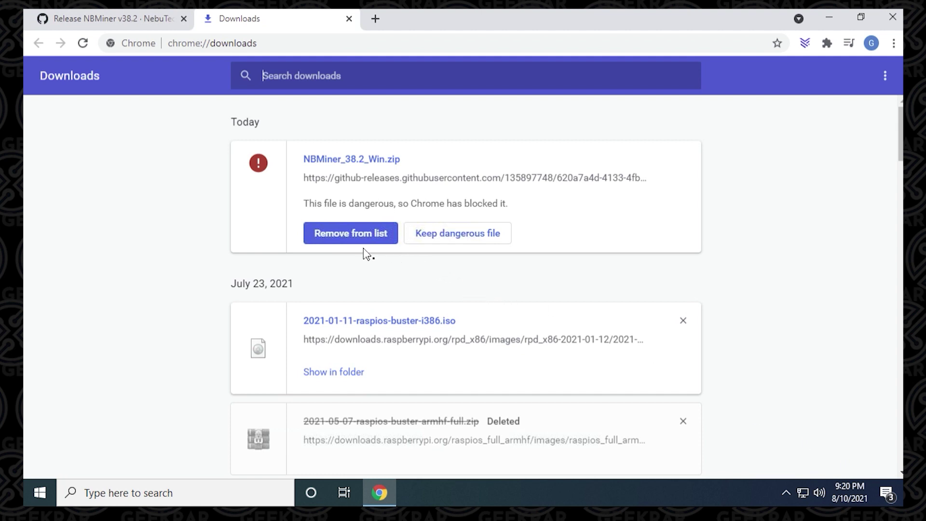
click(437, 238)
click(519, 150)
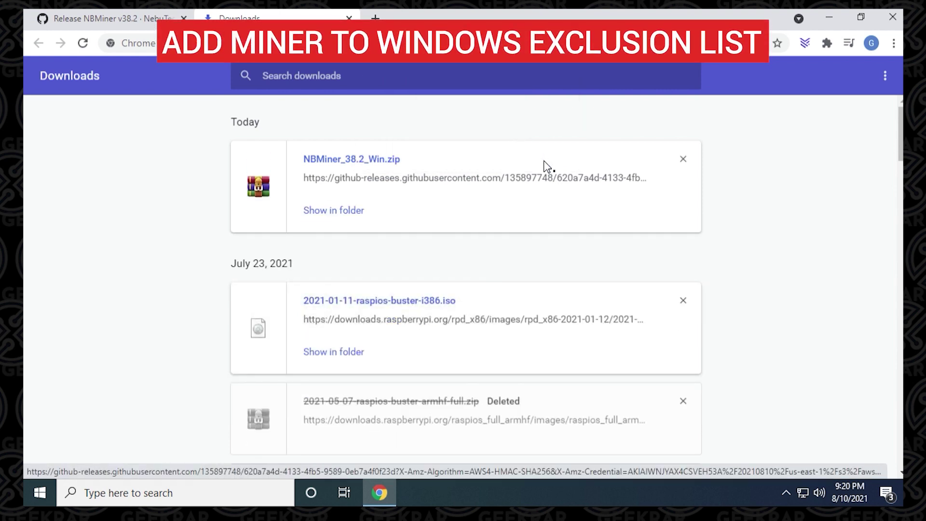
click(890, 20)
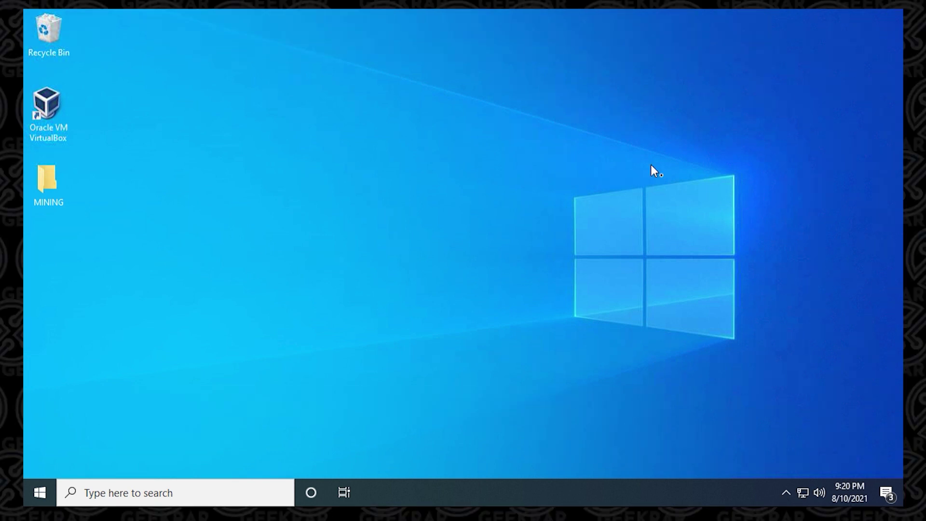
Extract NBMiner_38.2_Win.zip in the MINING folder and open the resulting NBMiner_Win folder.
double_click(45, 189)
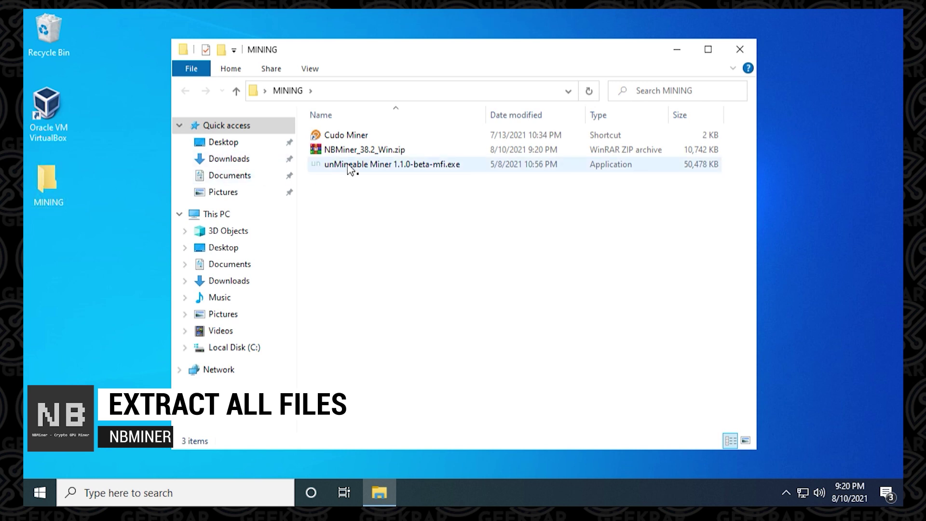
right_click(375, 155)
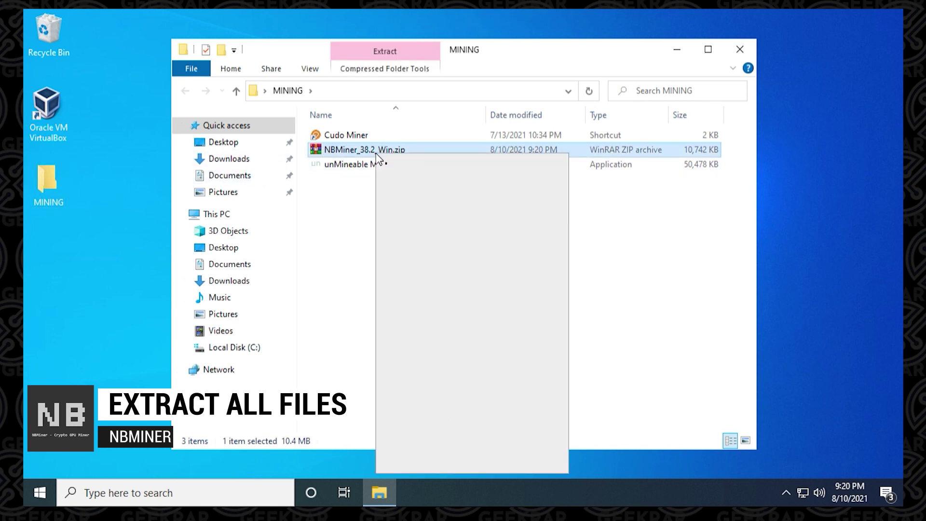
click(425, 210)
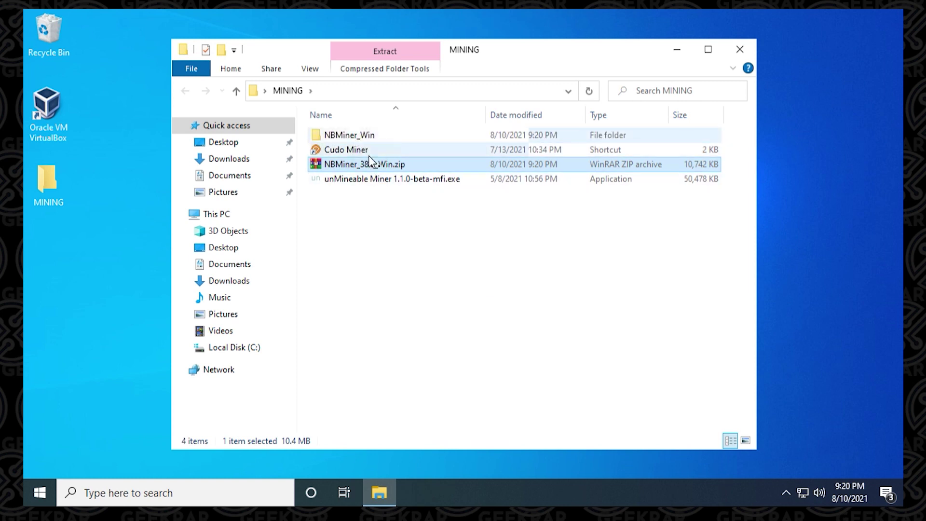
double_click(351, 136)
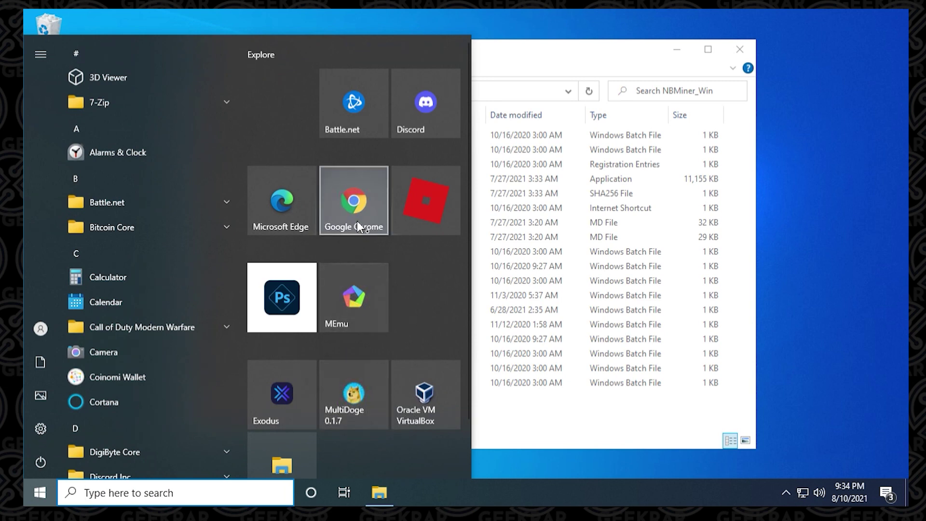
Search flypool.org in Chrome and open the Home - Ravencoin Flypool page.
click(355, 202)
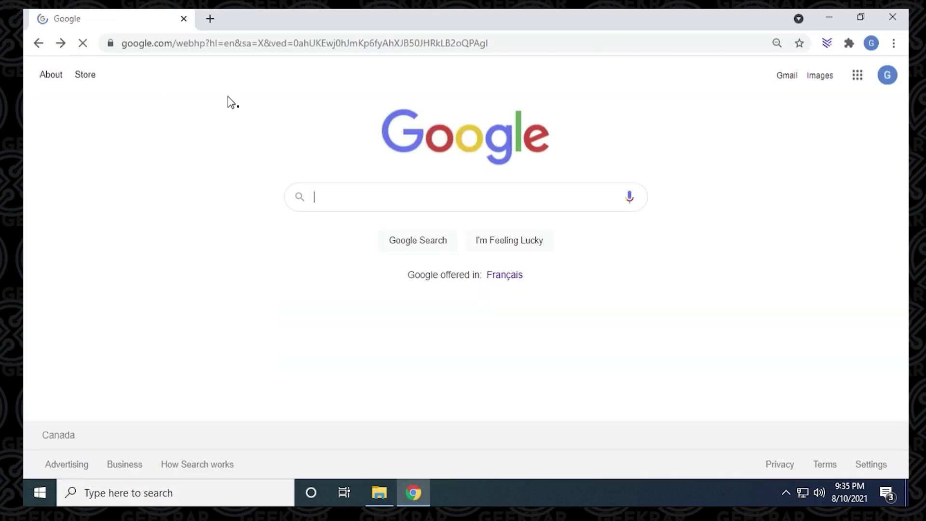
text(flypool.org)
key(Return)
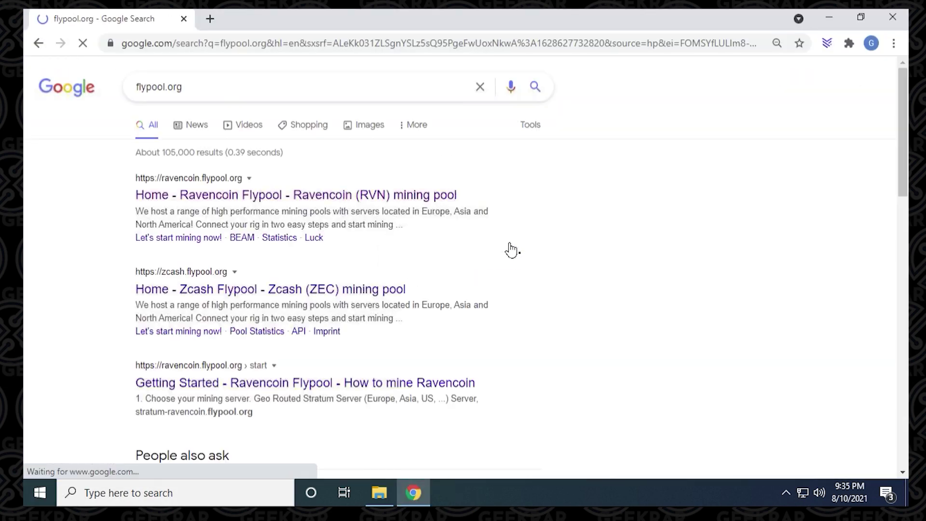
click(212, 197)
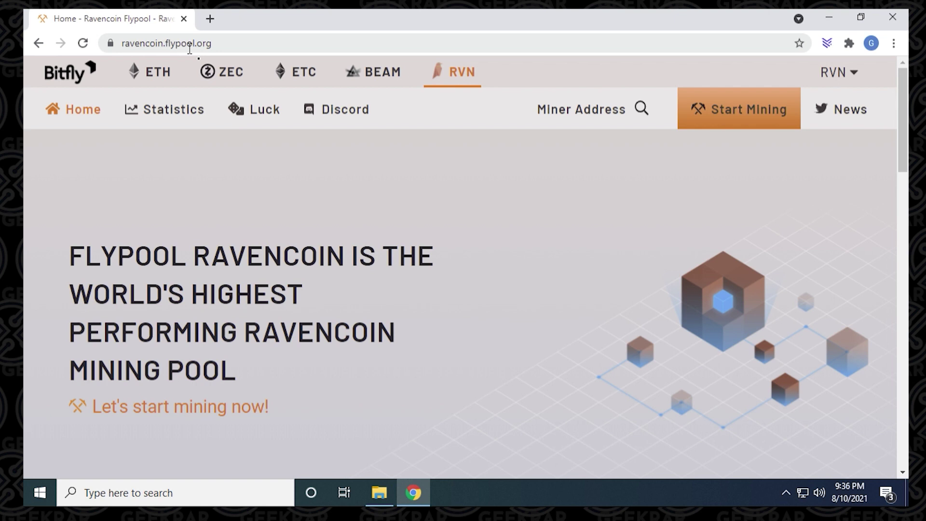
Open Flypool's Start Mining page and scroll down to the stratum server and port table.
click(757, 115)
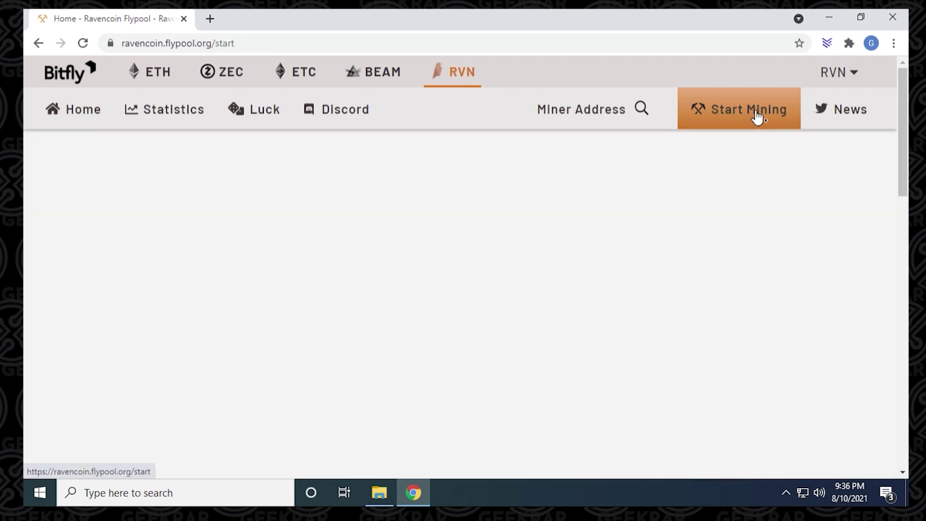
drag(904, 135, 905, 199)
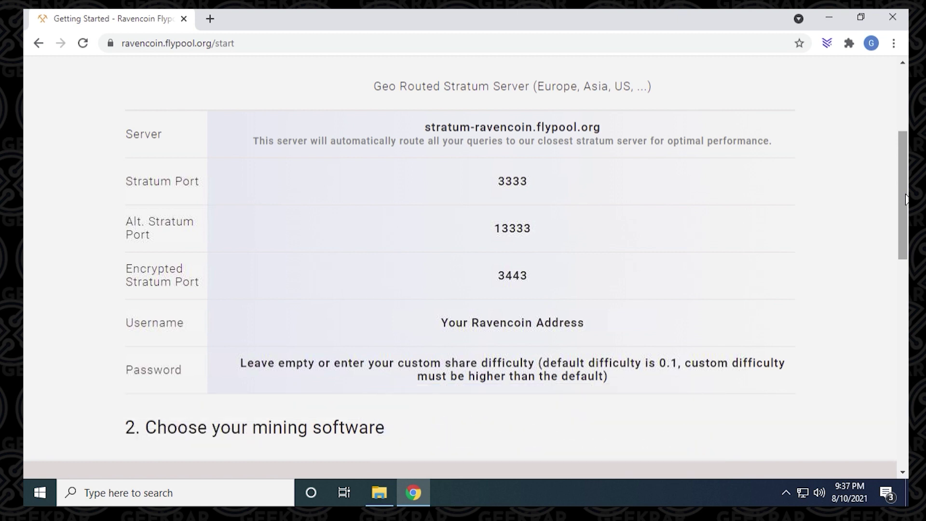
Open start_rvn.bat from the NBMiner_Win folder in Notepad for editing.
click(379, 493)
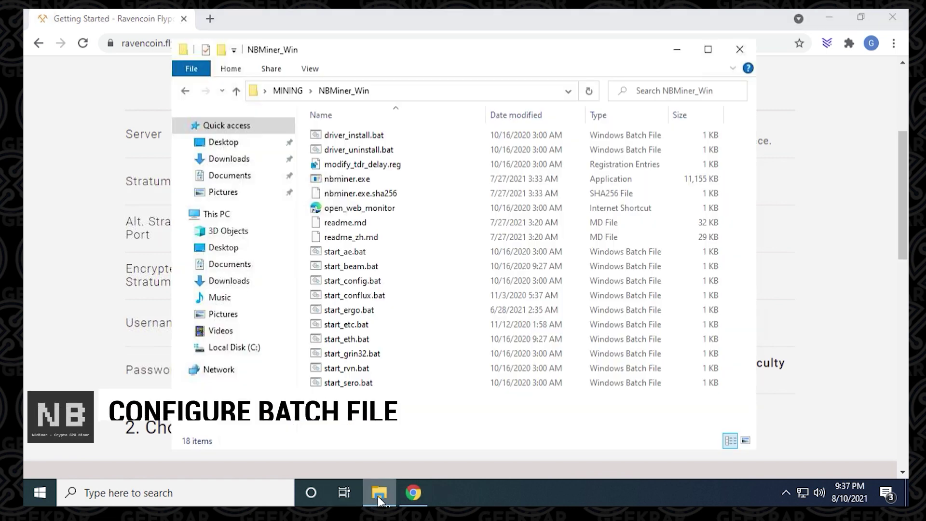
right_click(360, 369)
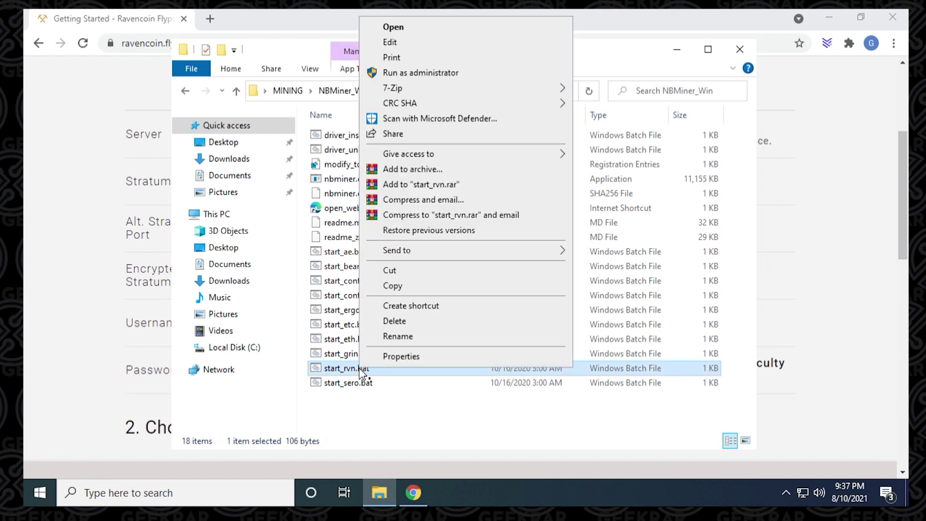
click(404, 41)
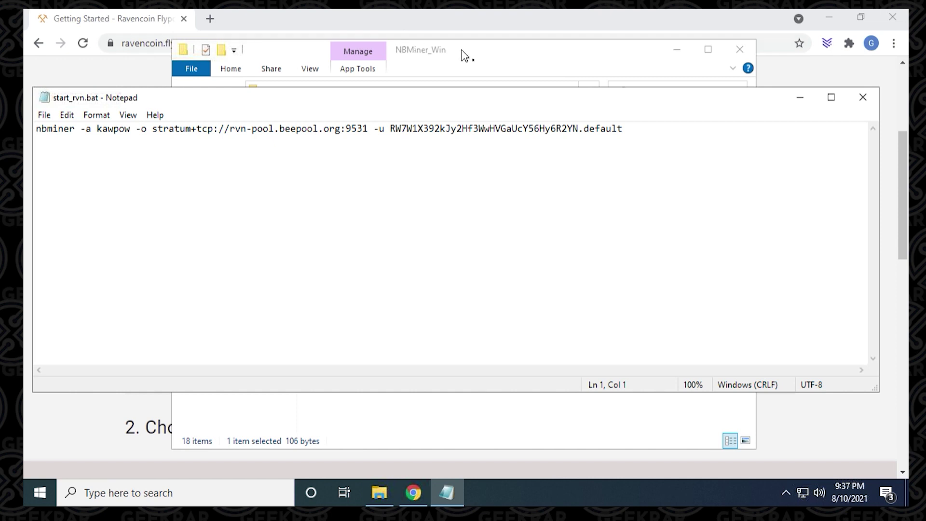
click(679, 51)
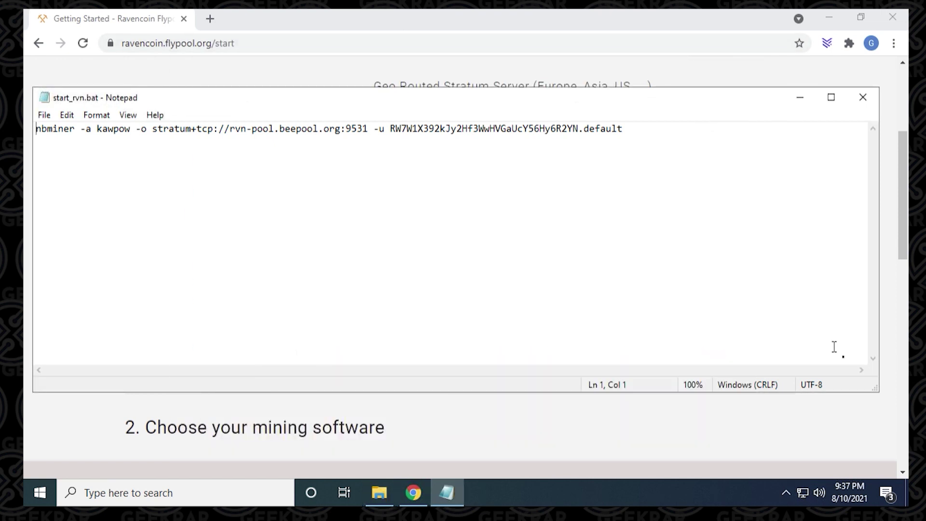
drag(873, 393, 850, 275)
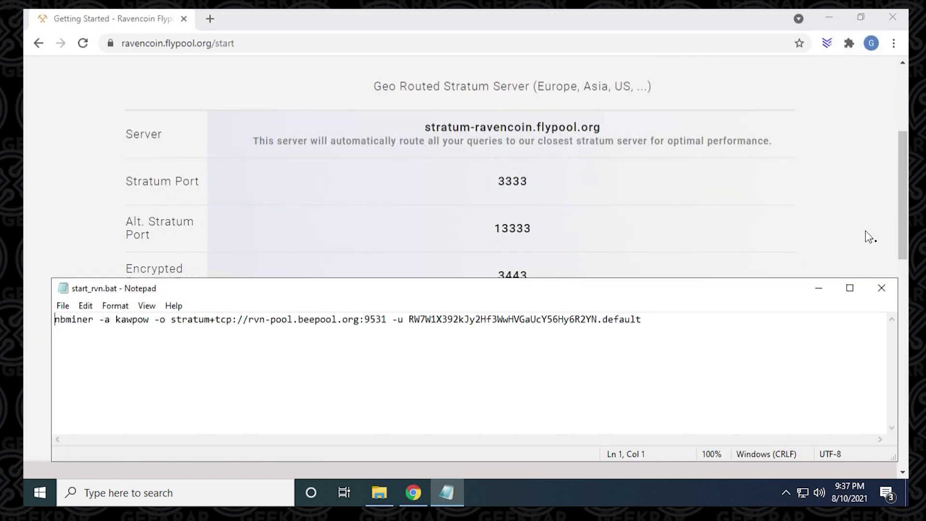
scroll(887, 160, down, 3)
scroll(886, 159, up, 3)
Copy the stratum-ravencoin.flypool.org server address from the Flypool page.
drag(425, 127, 601, 127)
right_click(599, 128)
click(604, 136)
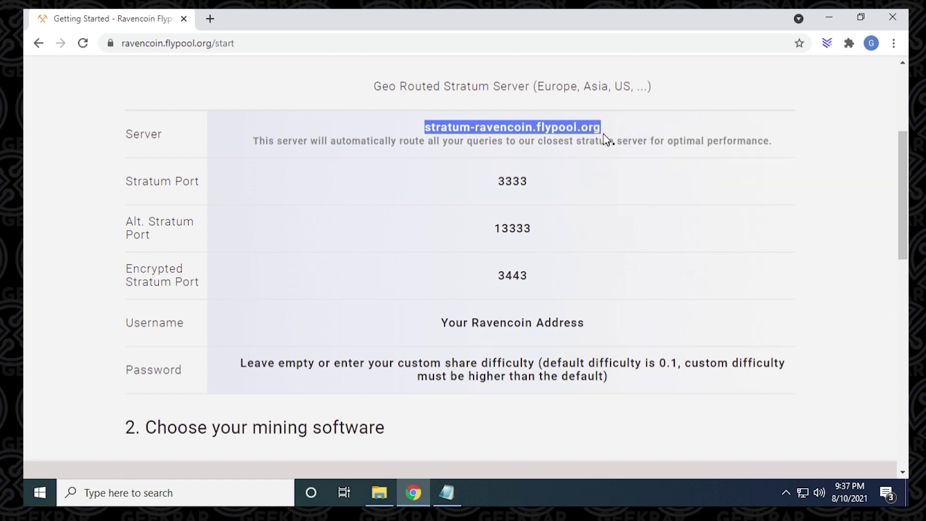
Paste the Flypool address over rvn-pool.beepool.org in the start_rvn.bat command.
click(447, 492)
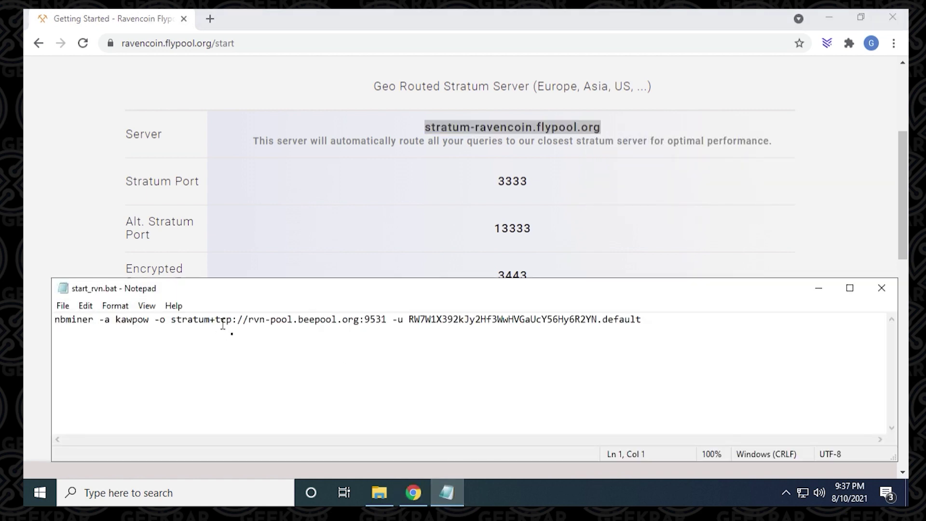
drag(250, 319, 361, 321)
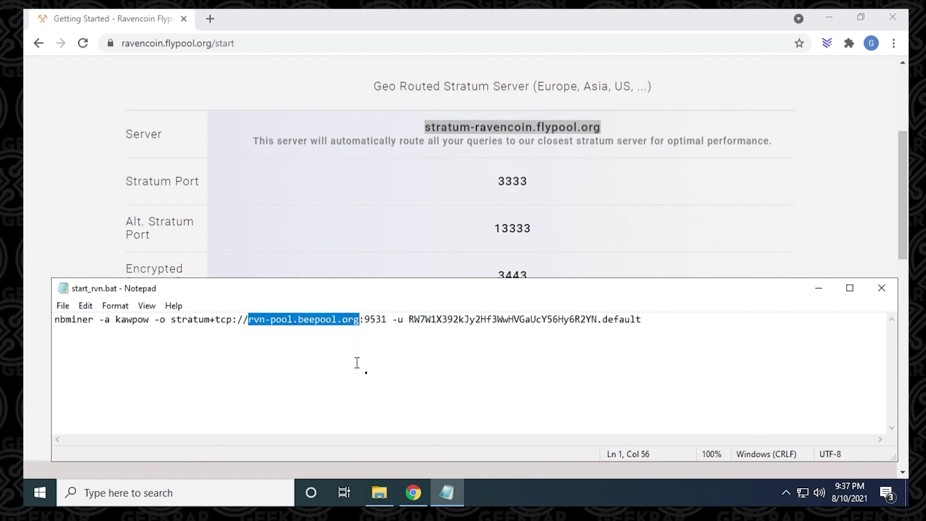
right_click(336, 321)
click(388, 176)
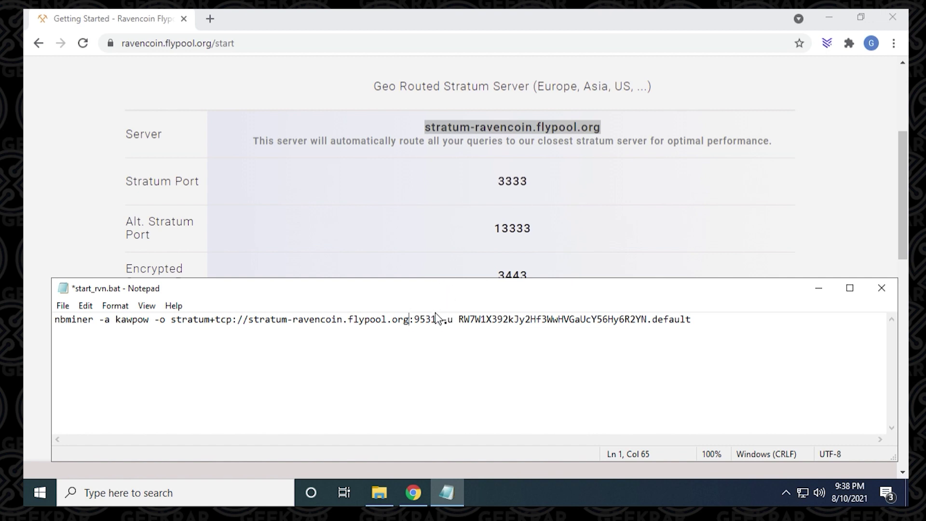
drag(436, 320, 415, 319)
Change the port to 3333 and paste the user's own Ravencoin wallet address after -u.
text(3333)
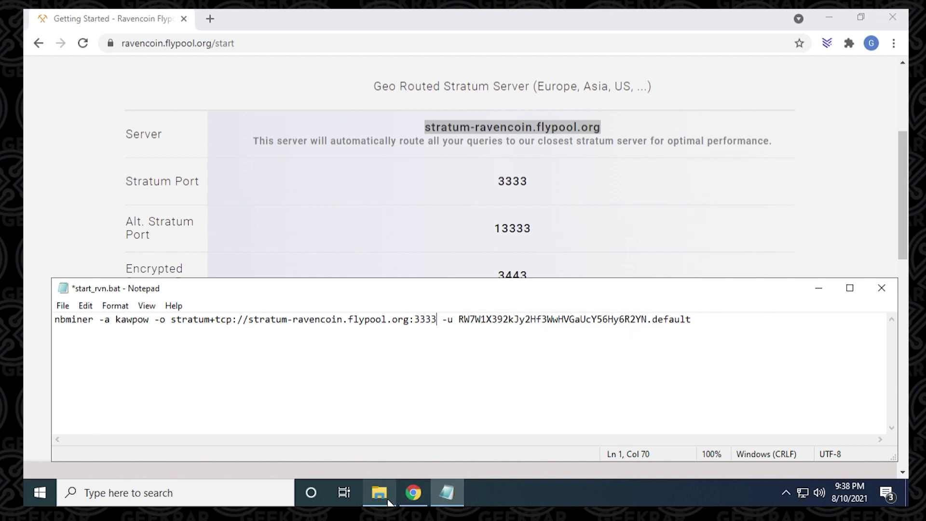
click(459, 319)
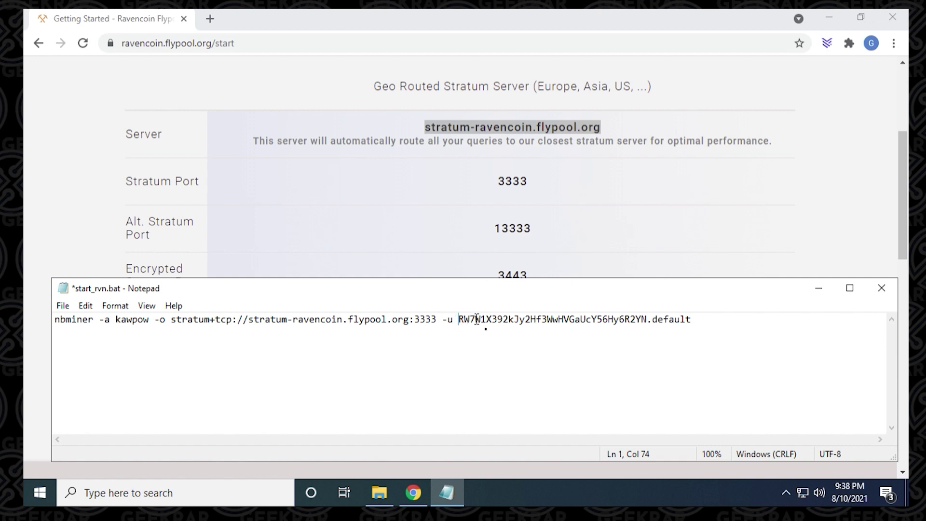
drag(476, 319, 647, 319)
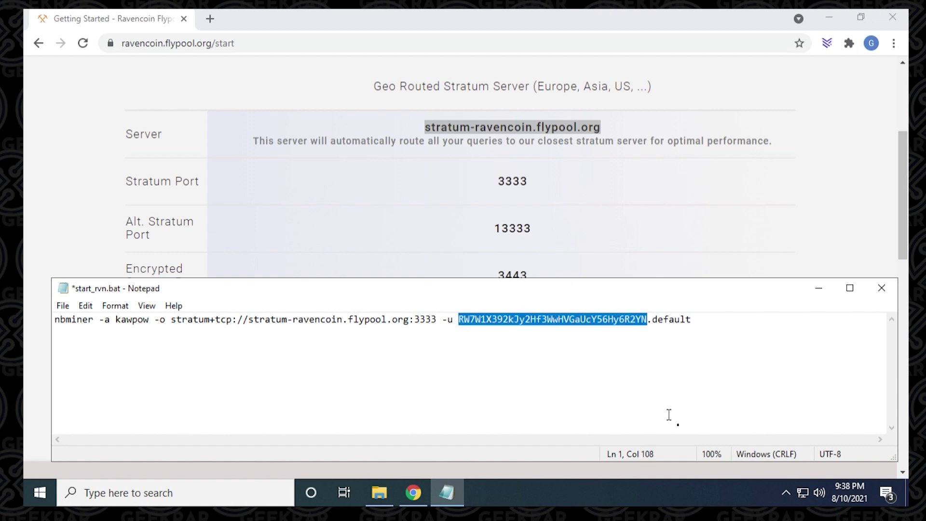
key(BackSpace)
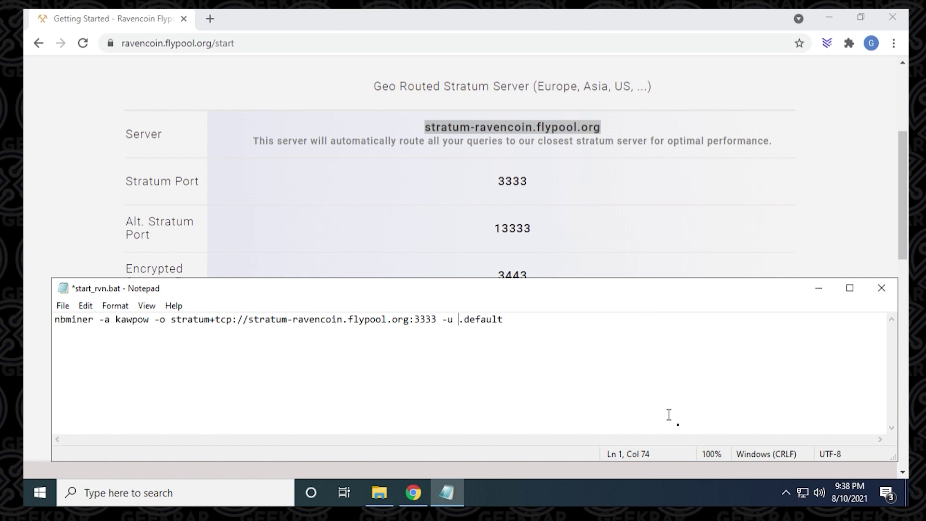
key(ctrl+v)
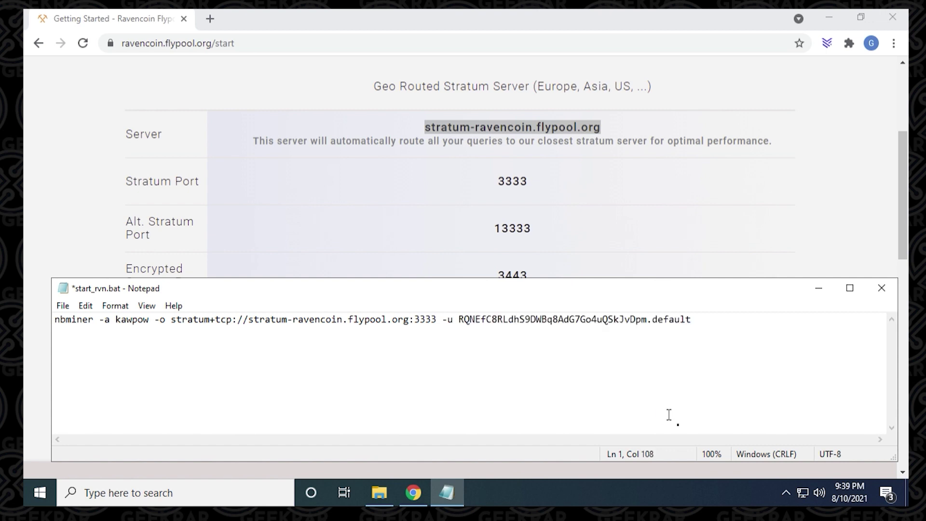
Rename the worker from default to GEEKrar.
double_click(674, 319)
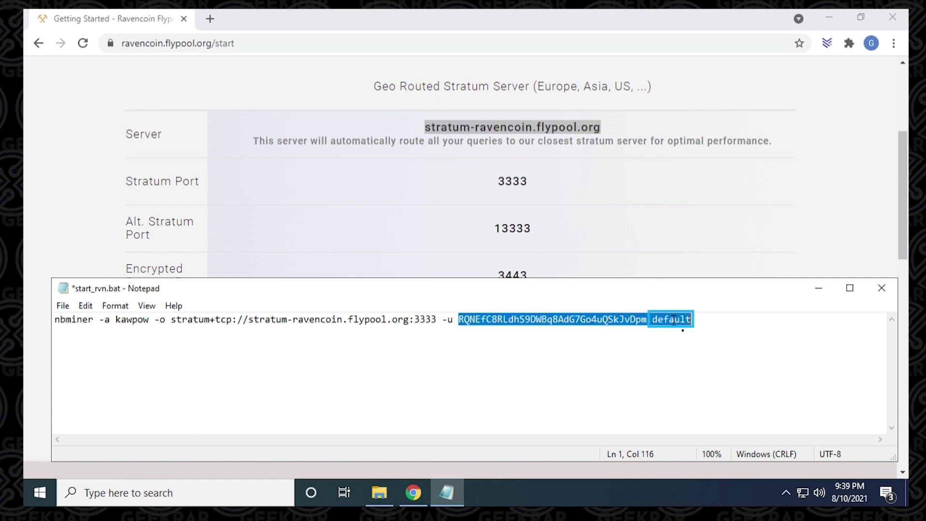
click(654, 319)
drag(653, 319, 692, 319)
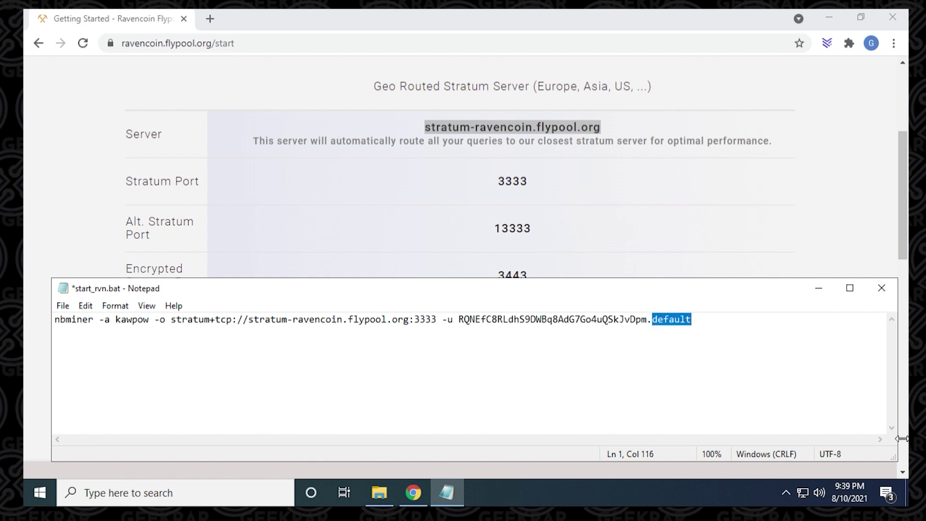
text(GEEKrar)
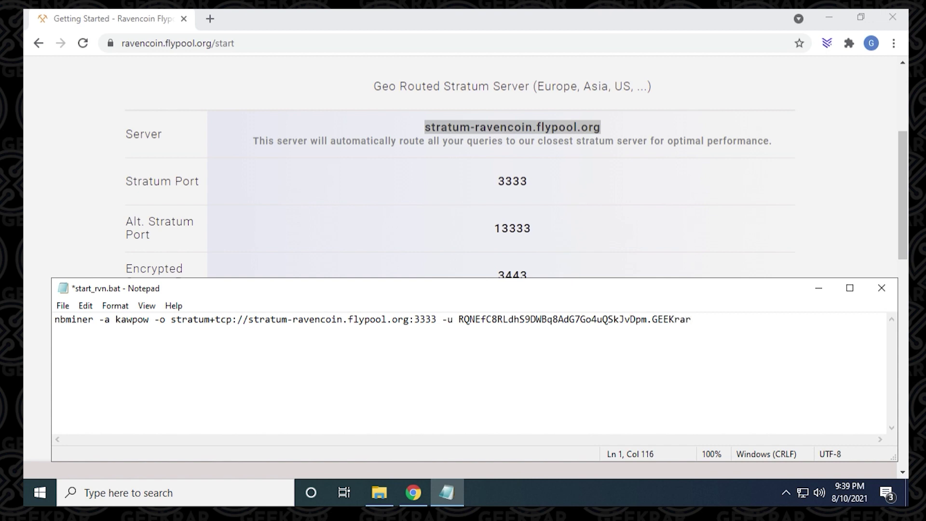
Save start_rvn.bat via File > Save and close Notepad.
click(63, 306)
click(76, 366)
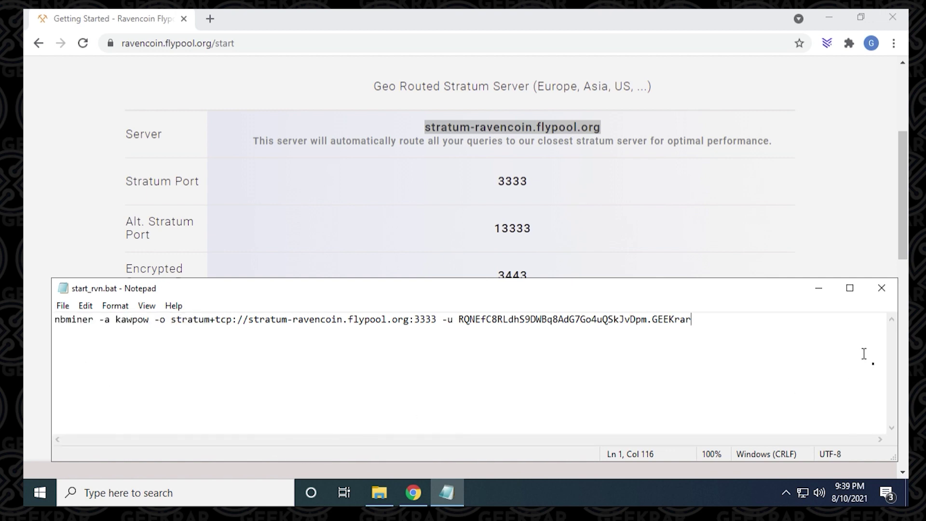
click(881, 289)
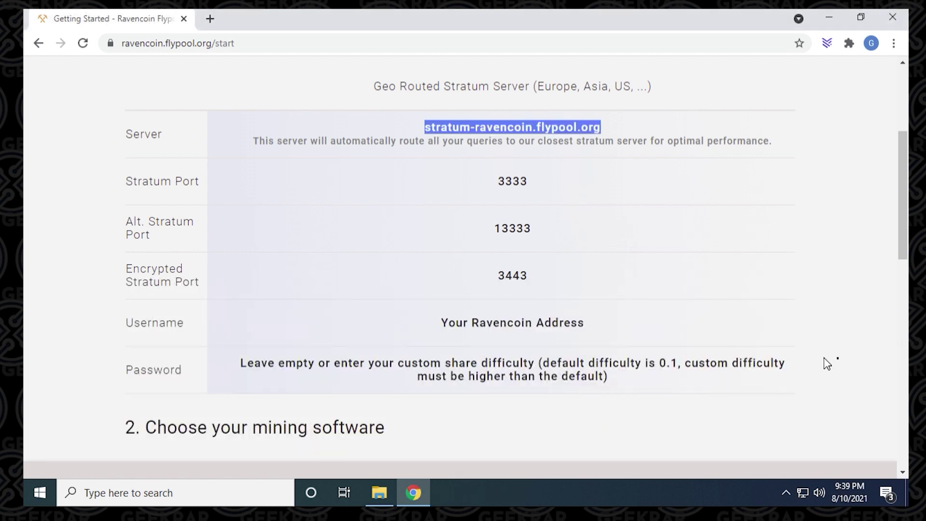
Close Chrome and run start_rvn.bat from the NBMiner_Win folder to start mining.
click(891, 19)
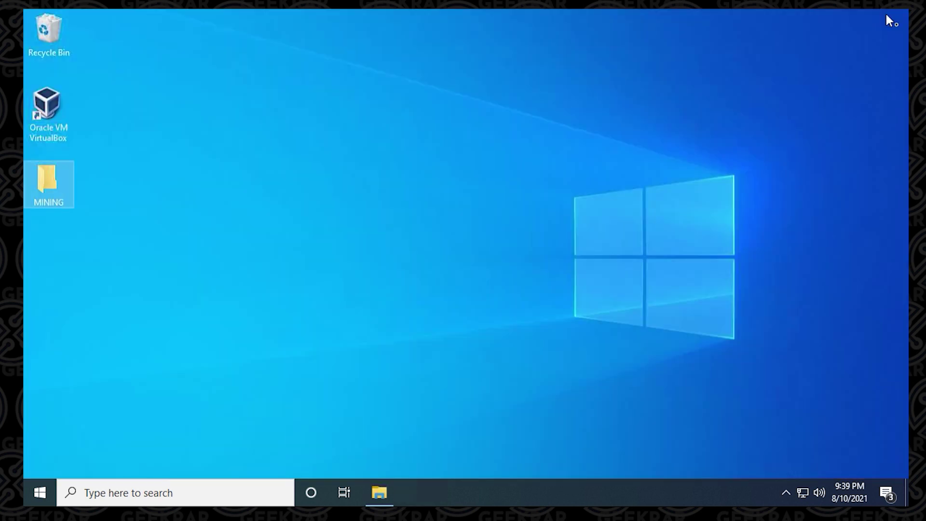
click(394, 495)
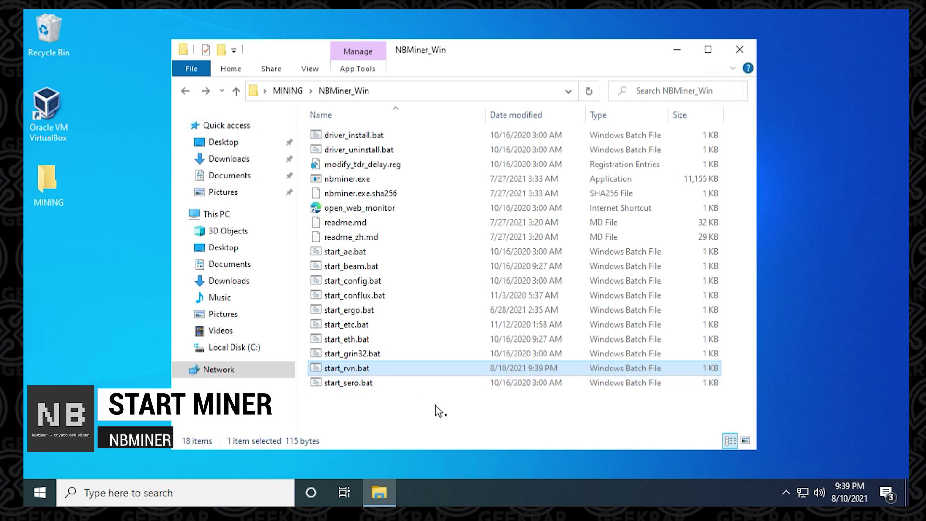
click(347, 367)
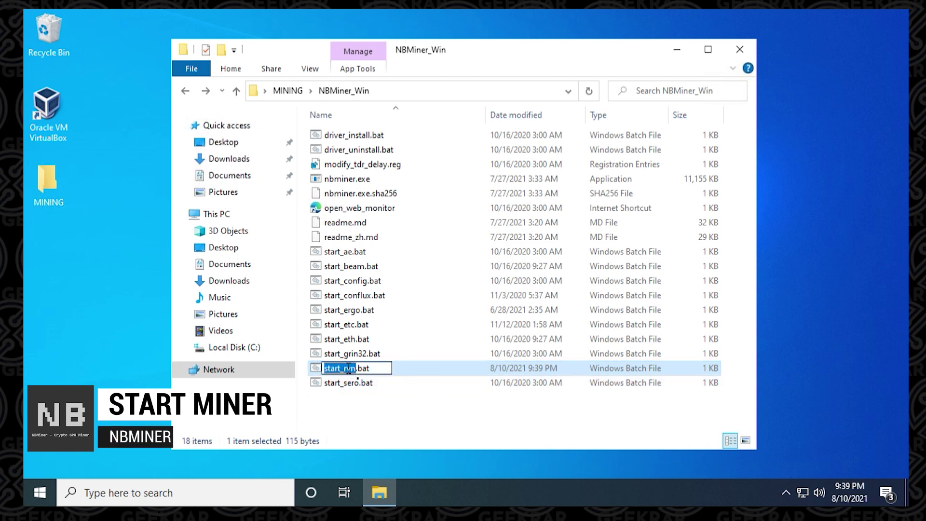
click(404, 412)
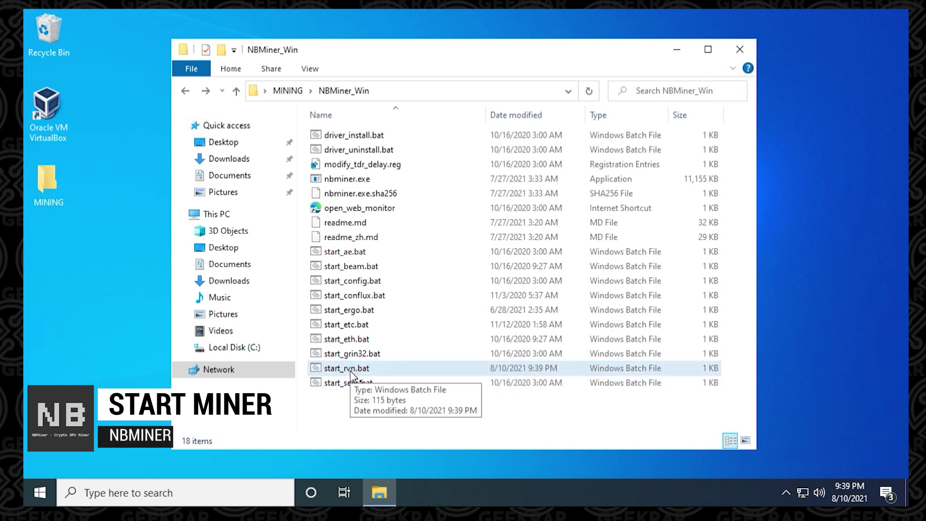
double_click(351, 370)
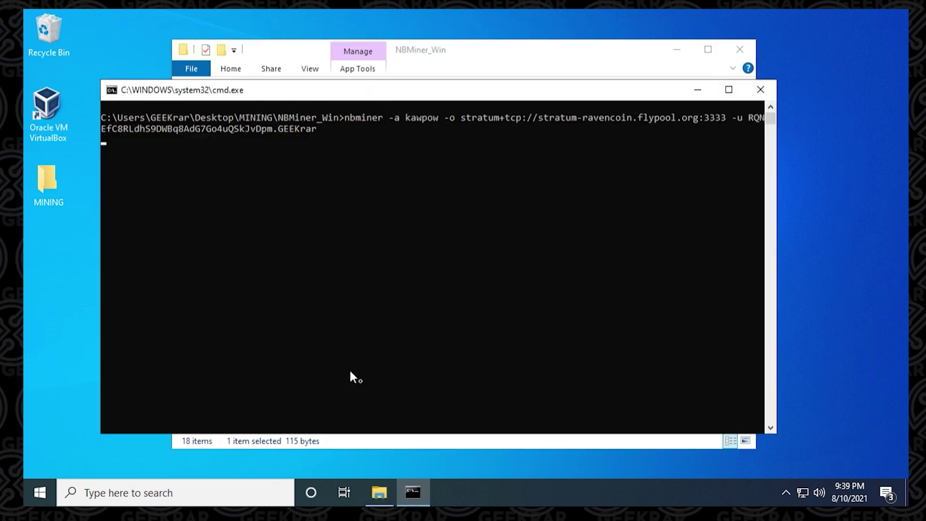